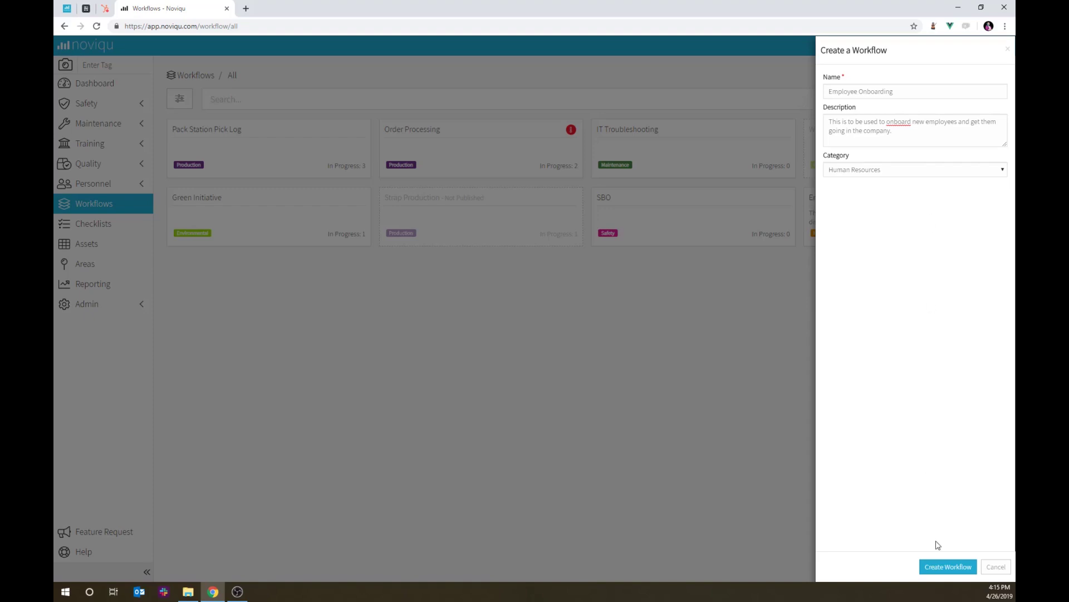
# Create the Employee Onboarding workflow and add a required text input titled "Employee Name" with the variable "name"
pyautogui.click(940, 560)
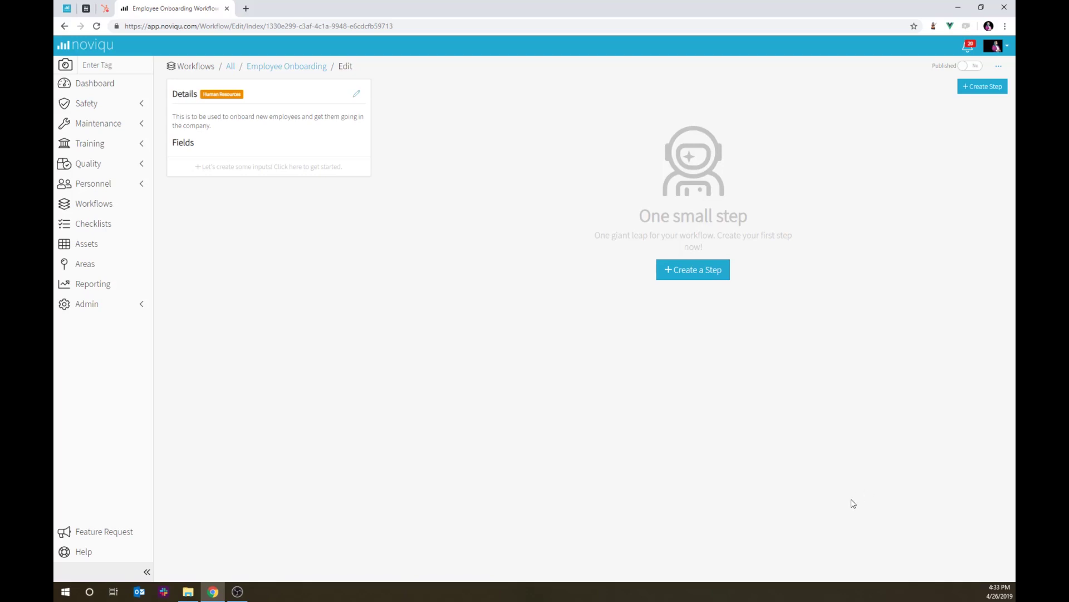
pyautogui.click(338, 173)
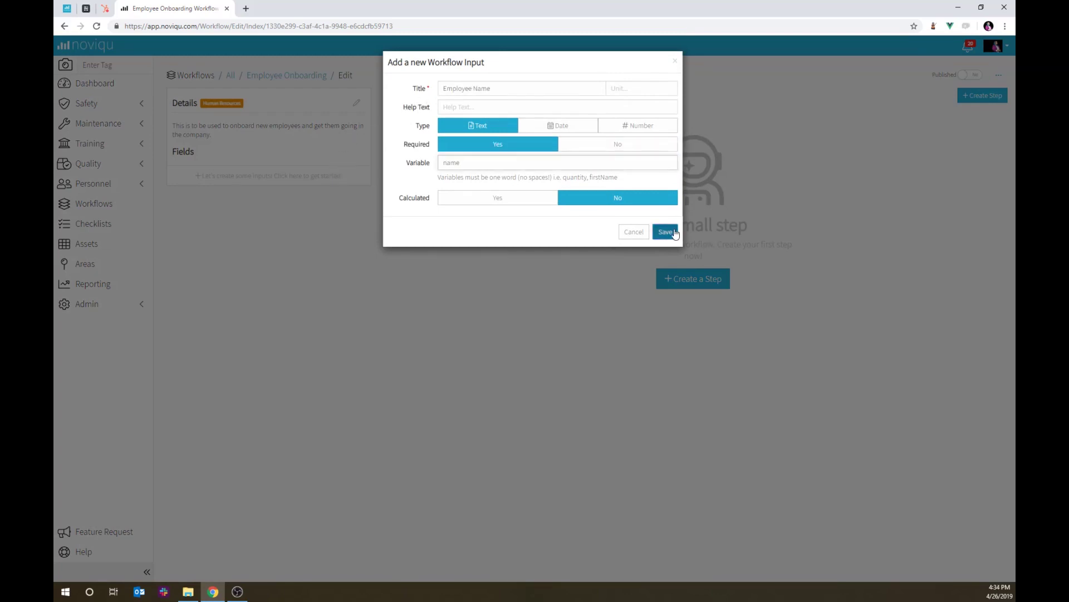
pyautogui.click(665, 231)
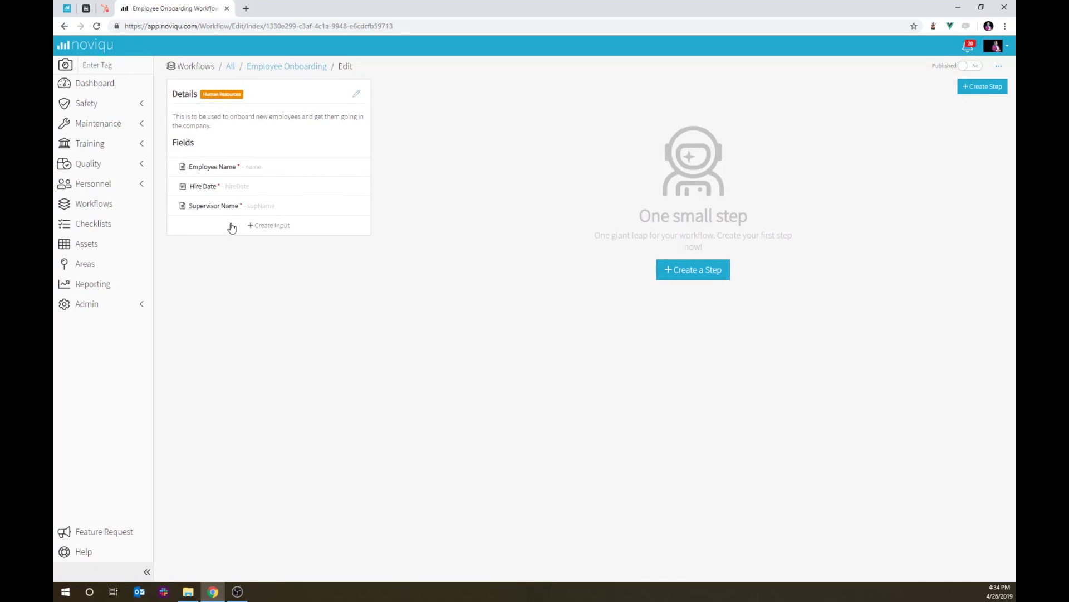
# Set up a new required date input for the workflow titled "30 Day Review Date" with the variable "reviewDate"
pyautogui.click(232, 228)
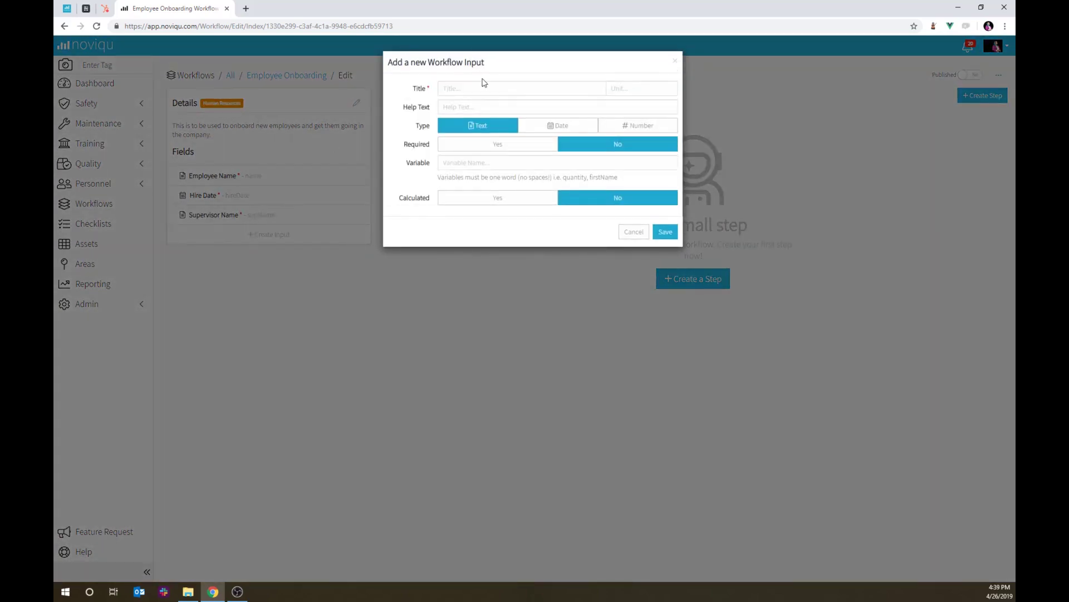
pyautogui.click(482, 90)
pyautogui.write('30 Day Review Date')
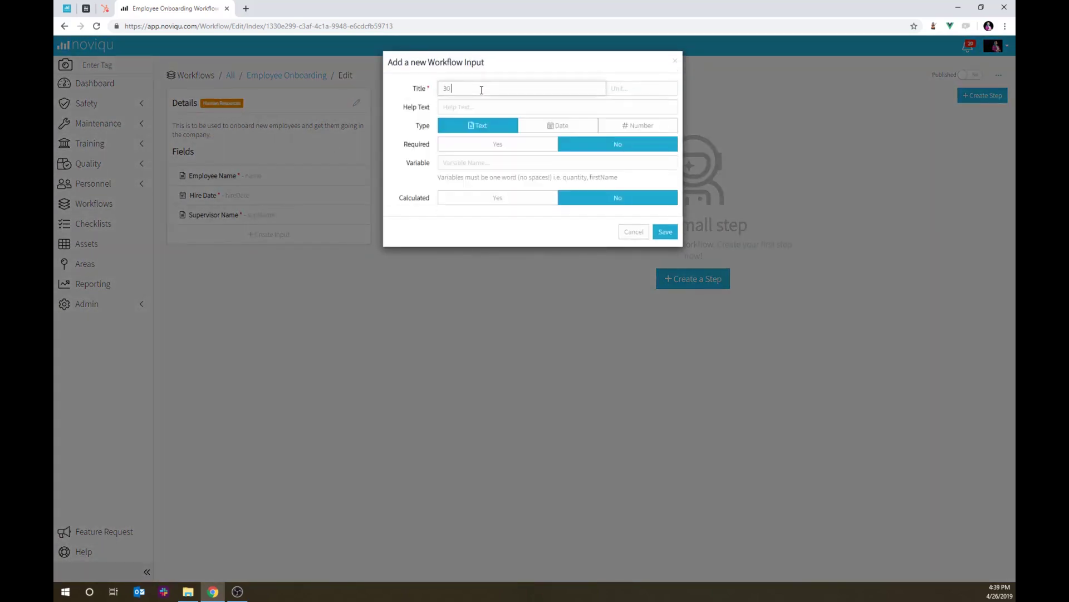
pyautogui.click(548, 128)
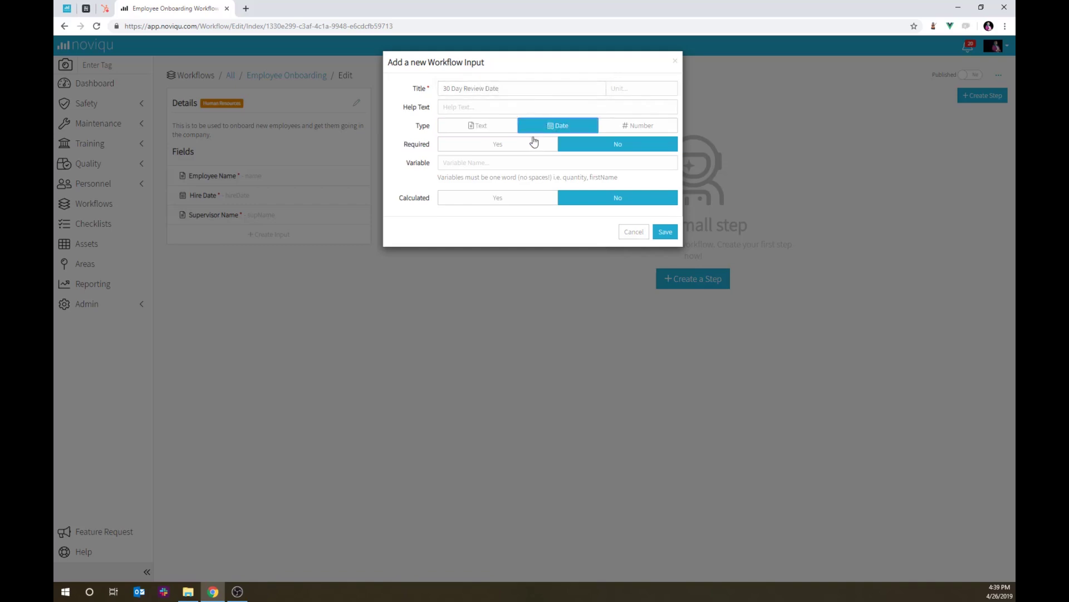
pyautogui.click(535, 143)
pyautogui.click(508, 164)
pyautogui.write('reviewDate')
pyautogui.press('Tab')
# Make the review date input calculated with the expression moment('{hireDate}').add(30,'days') and save it
pyautogui.click(510, 197)
pyautogui.click(525, 219)
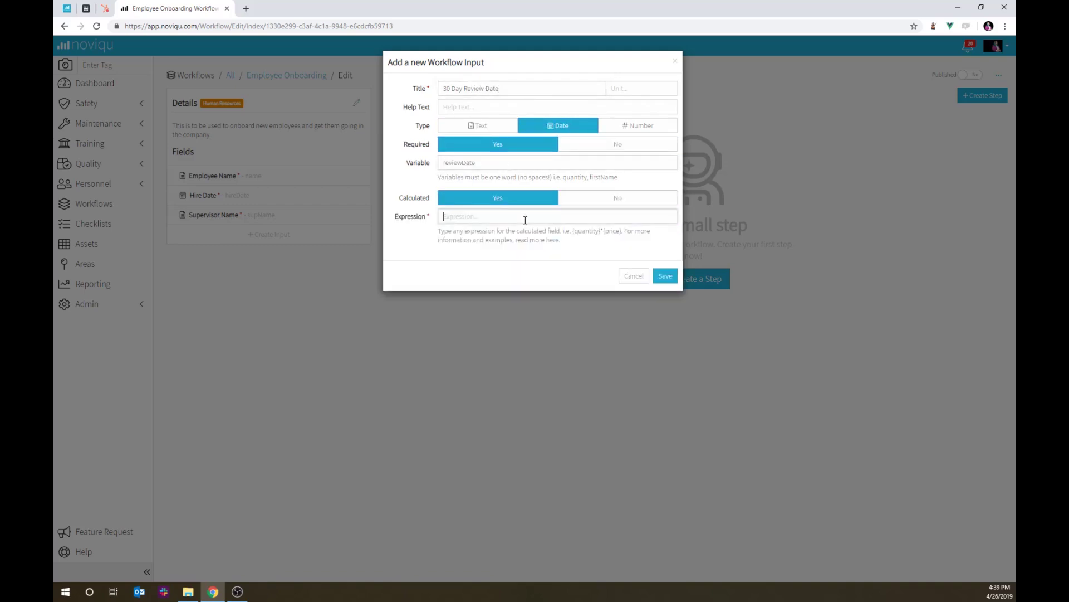
pyautogui.write("moment('{hireDate}').add(30,'days')")
pyautogui.click(605, 251)
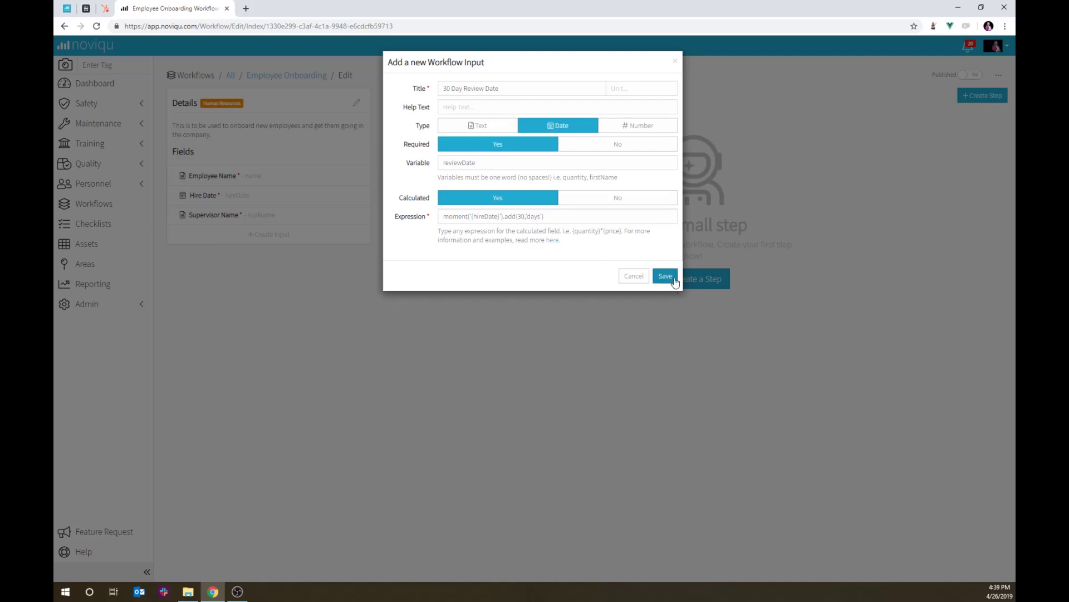
pyautogui.click(666, 277)
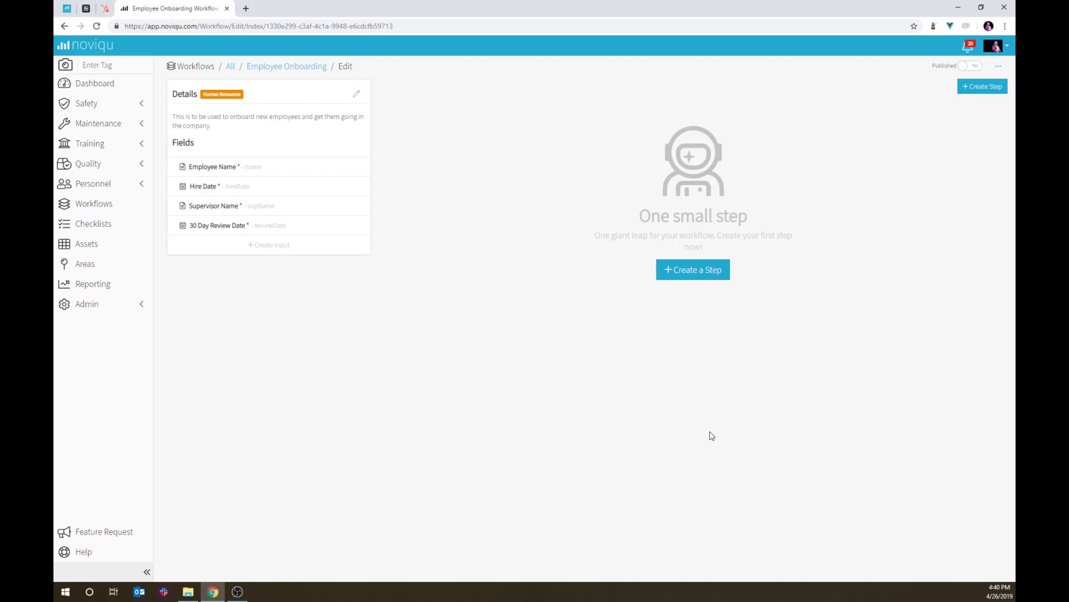
# Create the workflow's first step and name it "Offer Letter"
pyautogui.click(677, 273)
pyautogui.click(919, 91)
pyautogui.write('Offer L')
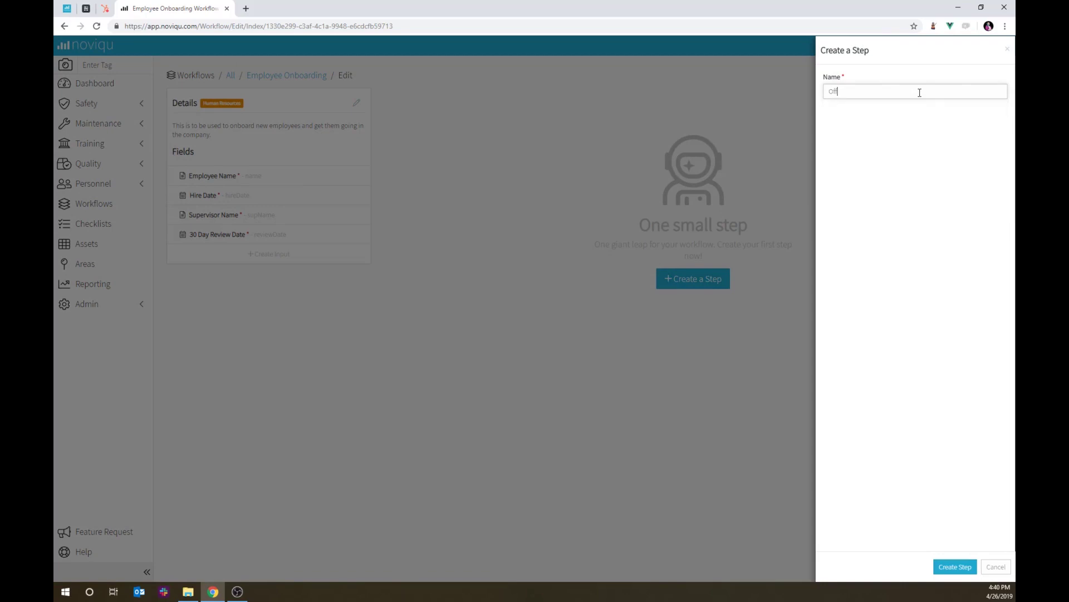
pyautogui.write('etter')
pyautogui.click(953, 567)
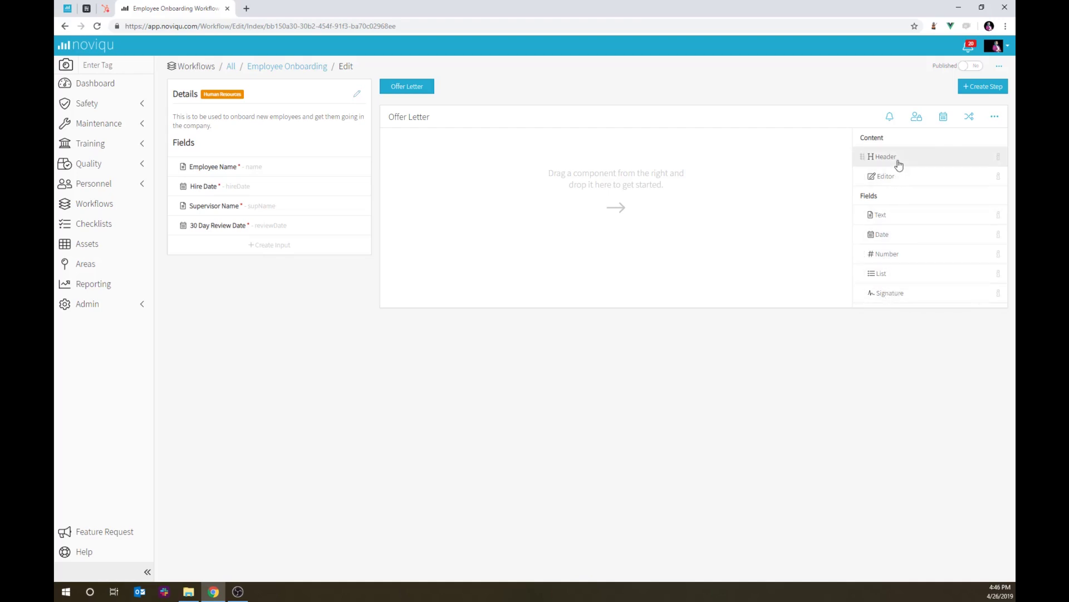
# Add a header to the Offer Letter step reading "We are so excited to be onboarding a new employee!"
pyautogui.moveTo(899, 165); pyautogui.dragTo(540, 184)
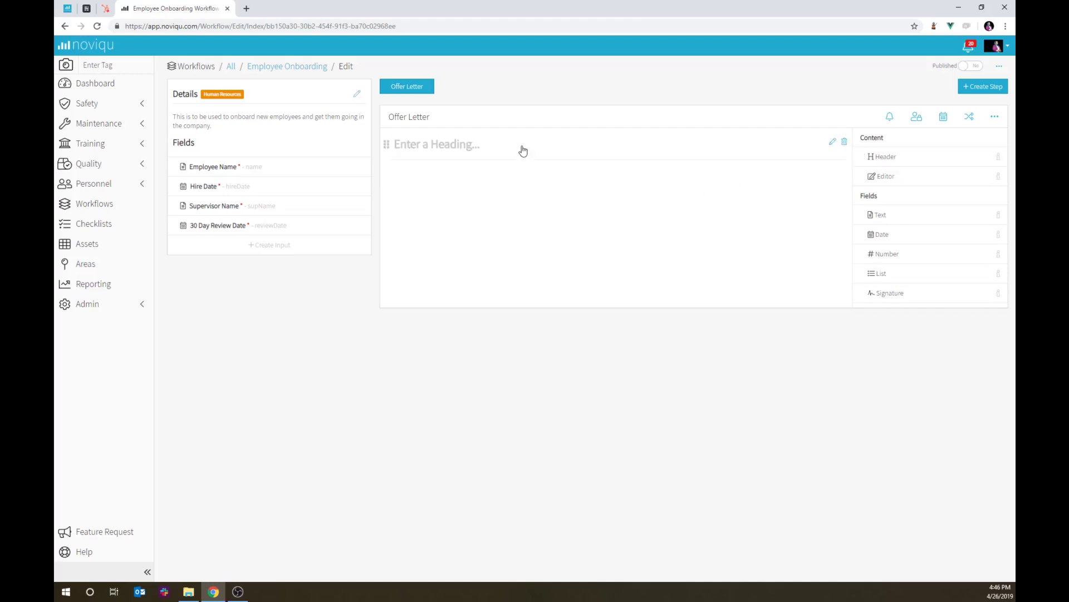
pyautogui.click(523, 147)
pyautogui.write('We a')
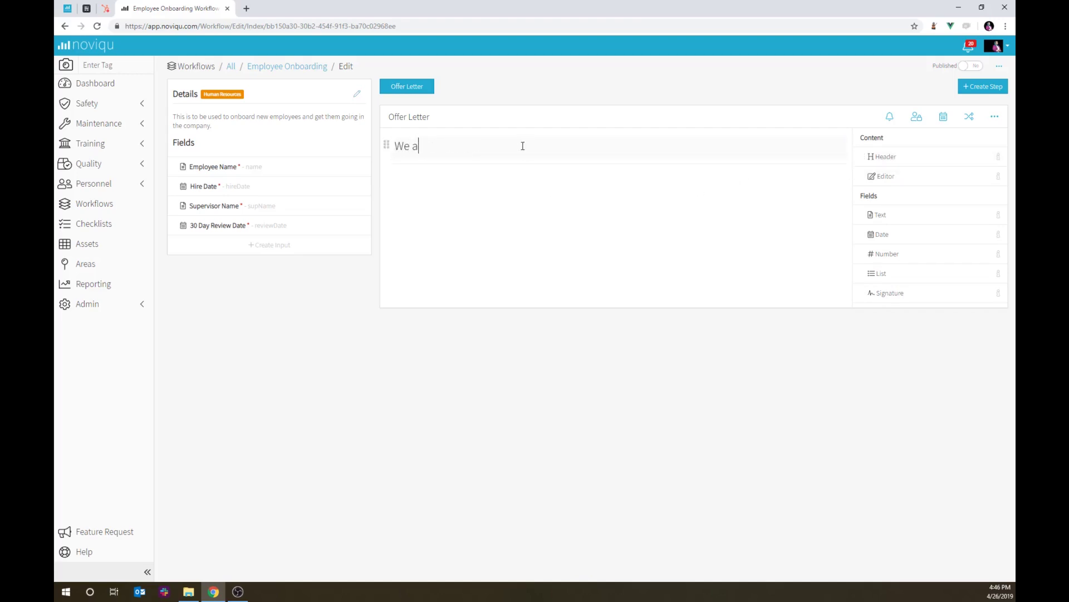
pyautogui.write('re so excited to be onboardi')
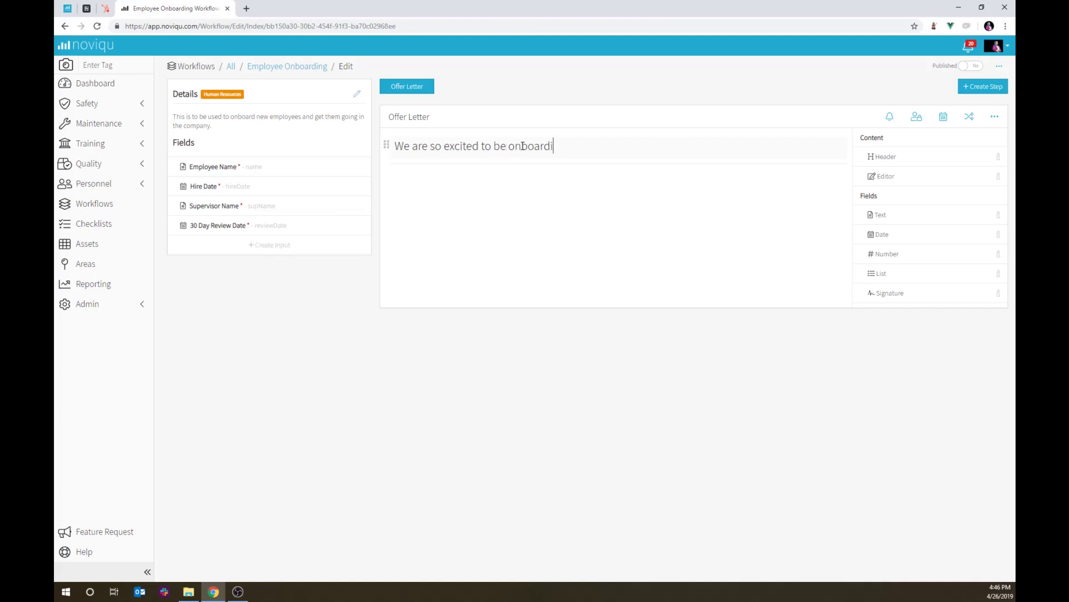
pyautogui.write('ng a new employee!')
pyautogui.click(559, 176)
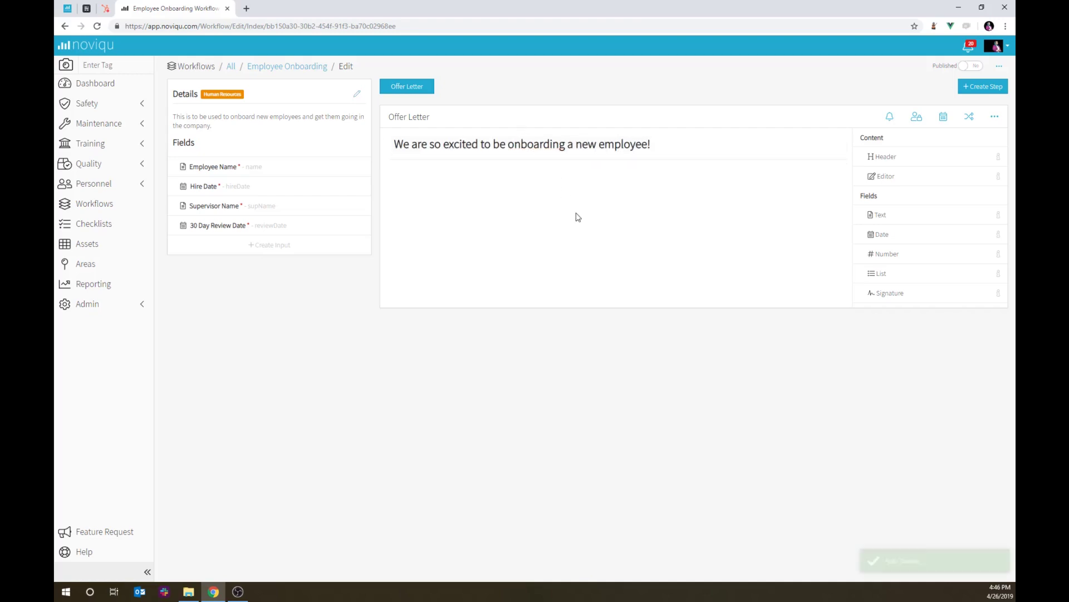
# Add an editor block below the header: "This should include all information pertaining to the offer letter, when it's sent and what response we got back."
pyautogui.click(857, 182)
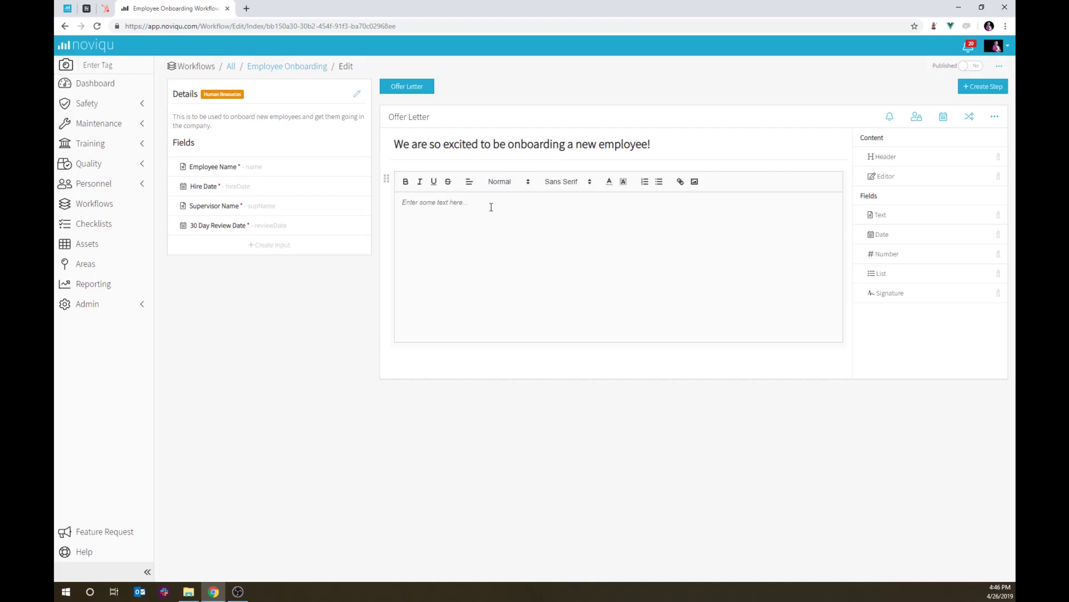
pyautogui.write("This should include all information pertaining to the offer letter, when it's ")
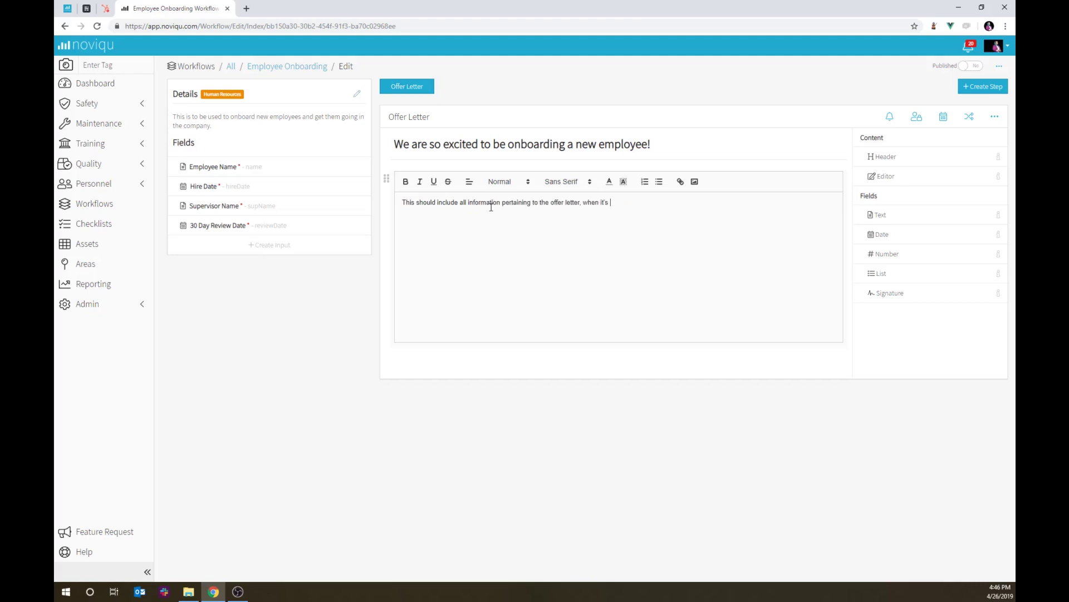
pyautogui.write('sent and what response we got back.')
pyautogui.click(532, 357)
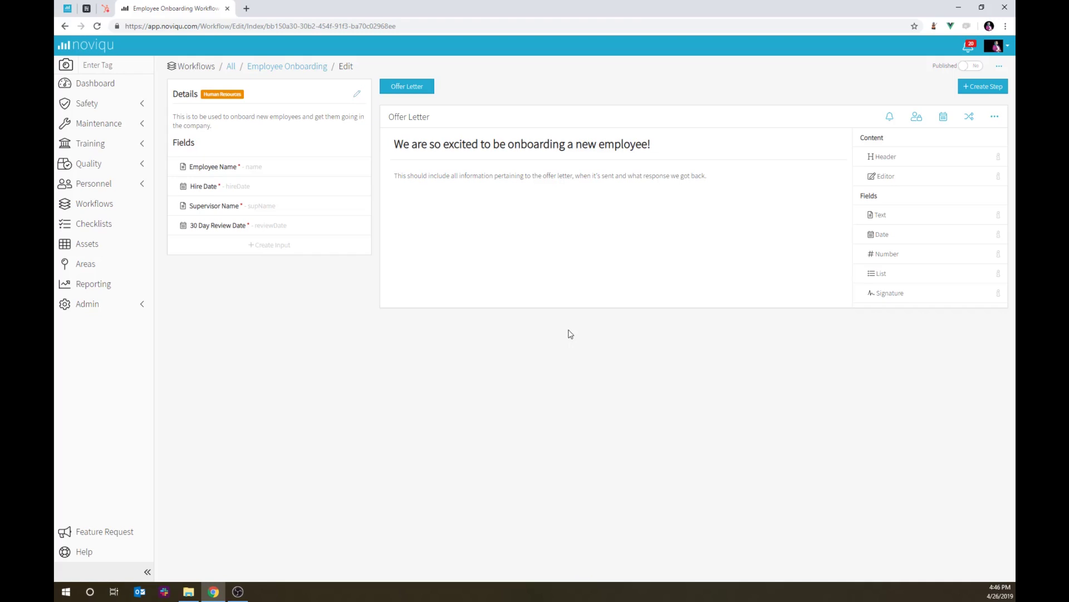
# Add a required date field labelled "When was the letter sent?" to the Offer Letter step
pyautogui.moveTo(883, 233); pyautogui.dragTo(544, 267)
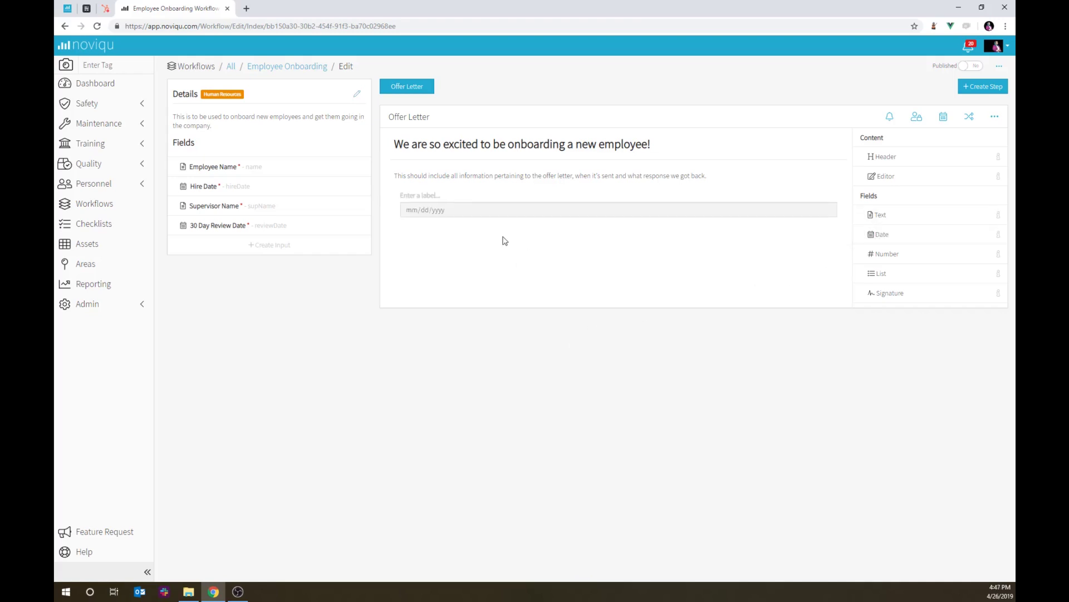
pyautogui.click(440, 202)
pyautogui.write('When was the letter sent?')
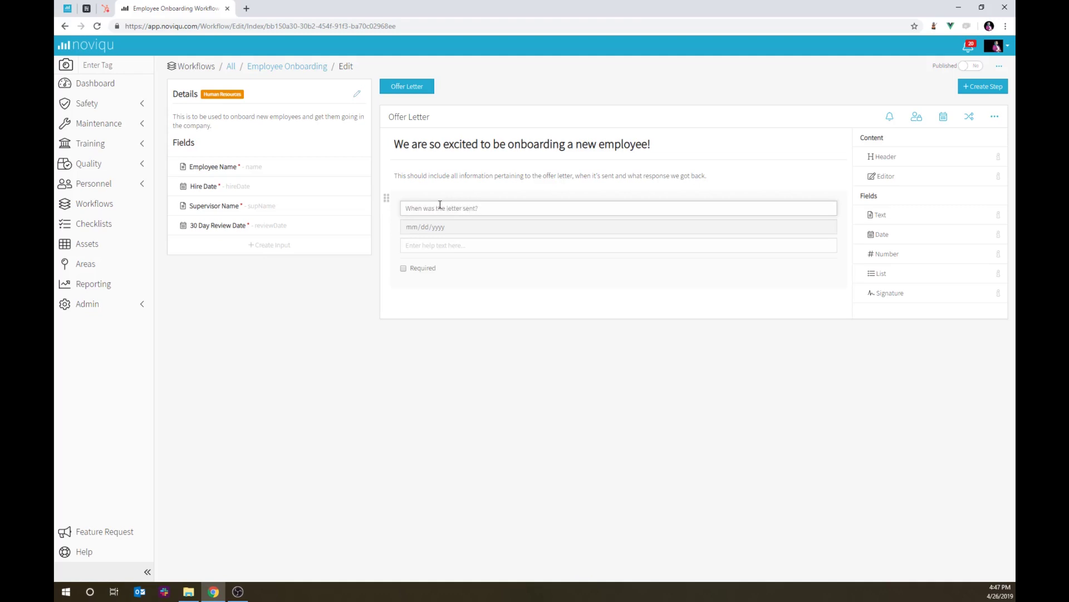
pyautogui.click(403, 268)
# Add a list field "What was the response?" with options "Accepted - yay!", "Rejected - sad." and "Withdrew - not a good fit."
pyautogui.moveTo(879, 272); pyautogui.dragTo(557, 259)
pyautogui.click(435, 244)
pyautogui.write('What was')
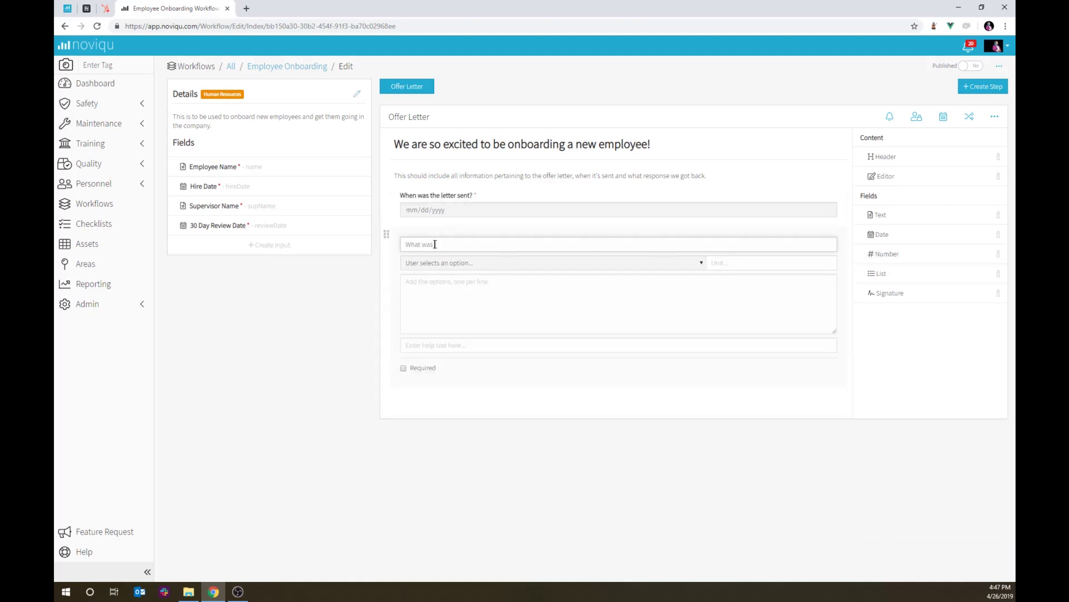
pyautogui.write(' the response?')
pyautogui.press('Tab')
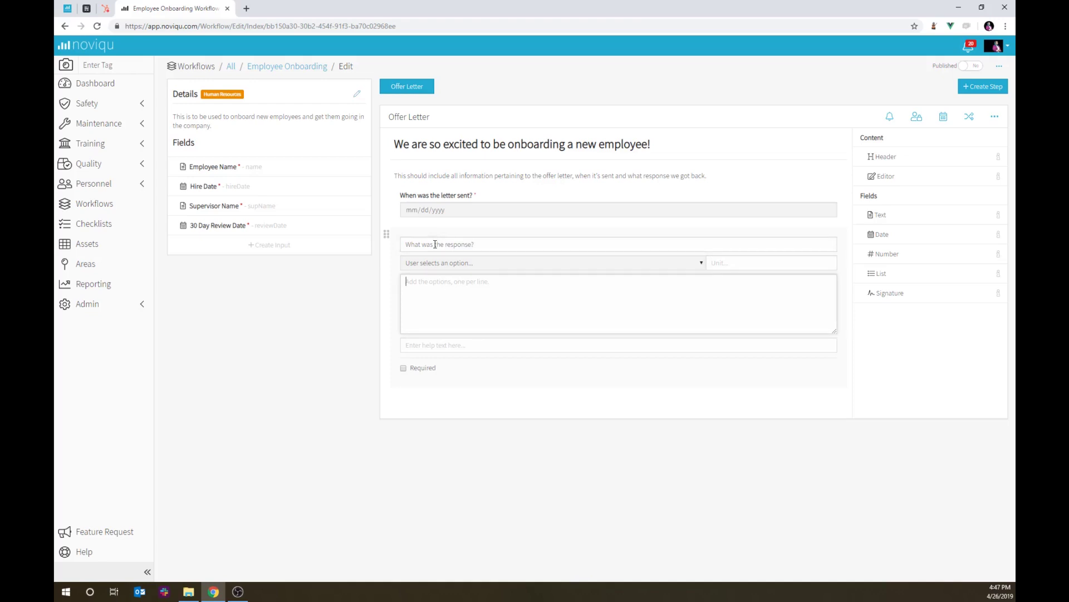
pyautogui.write('Accepted - yay!')
pyautogui.press('Return')
pyautogui.write('Rejected - sad. Withdrew - not a good fit.')
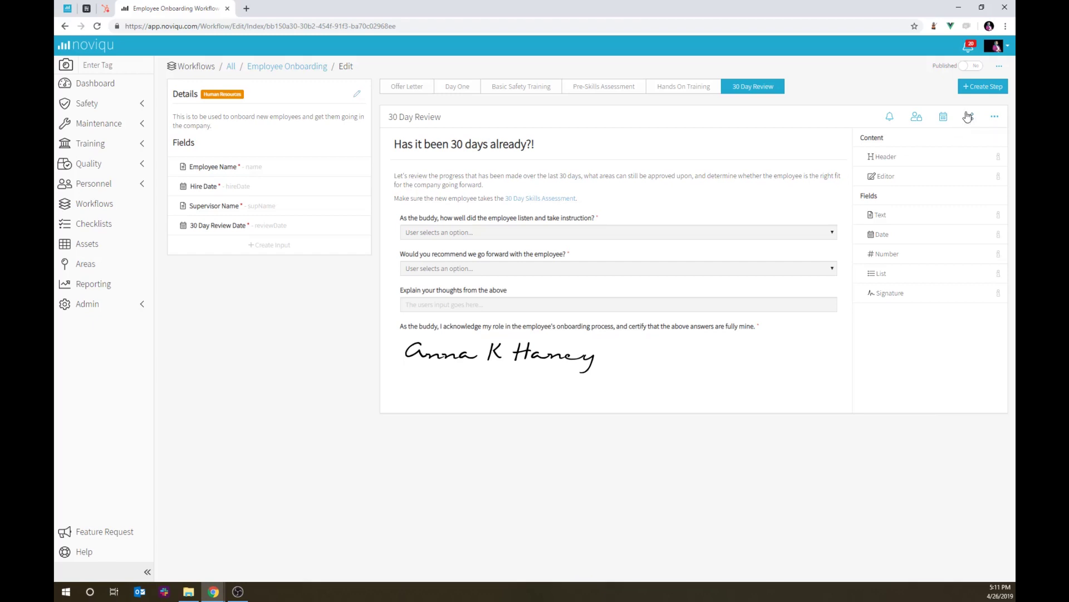
# Publish the Employee Onboarding workflow and start a new instance of it
pyautogui.click(970, 68)
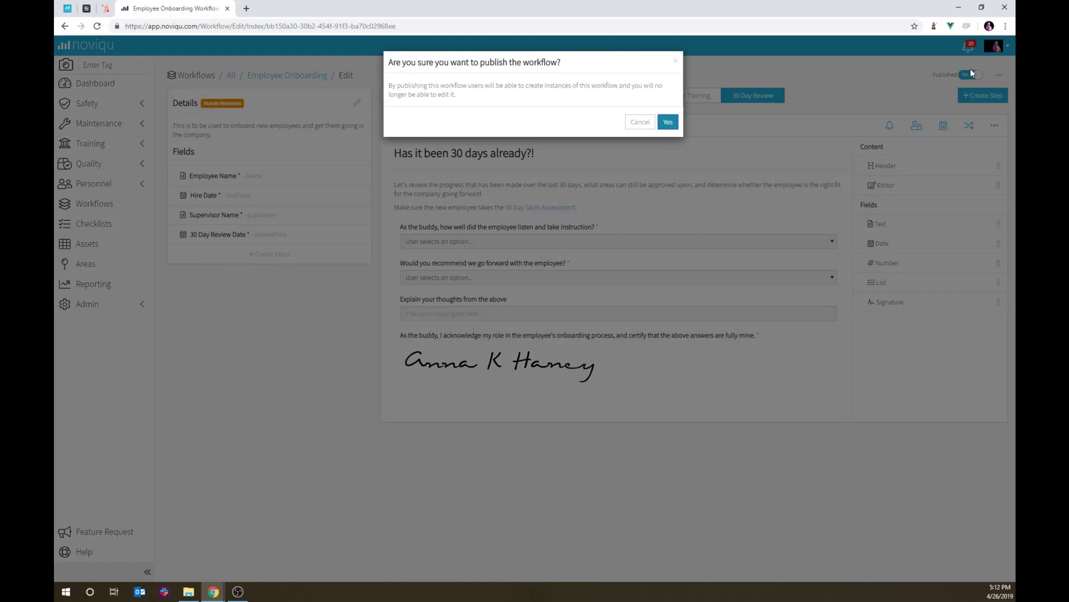
pyautogui.click(668, 122)
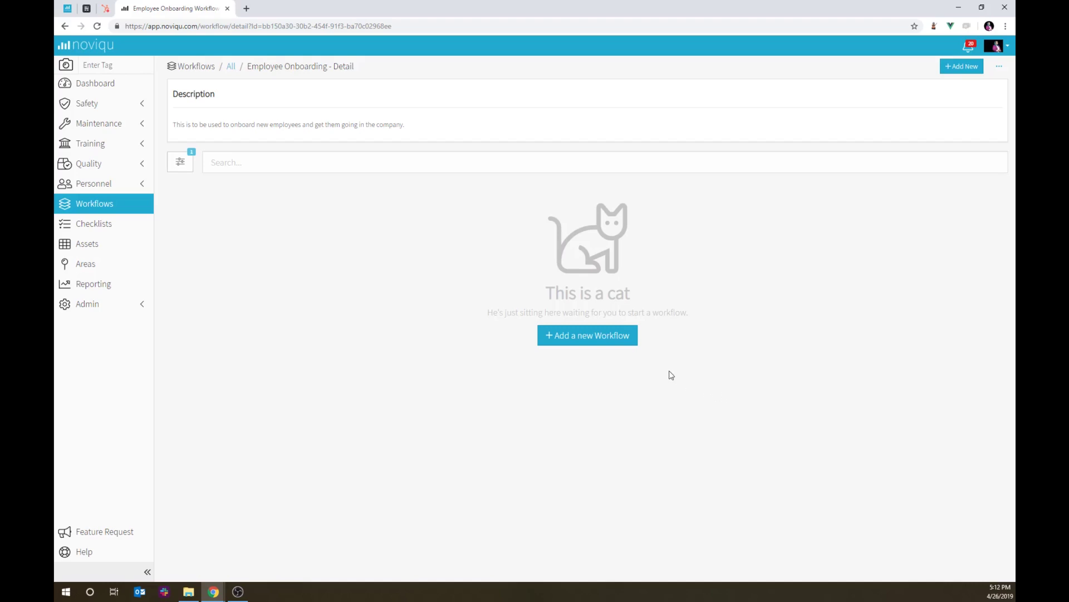
pyautogui.click(624, 342)
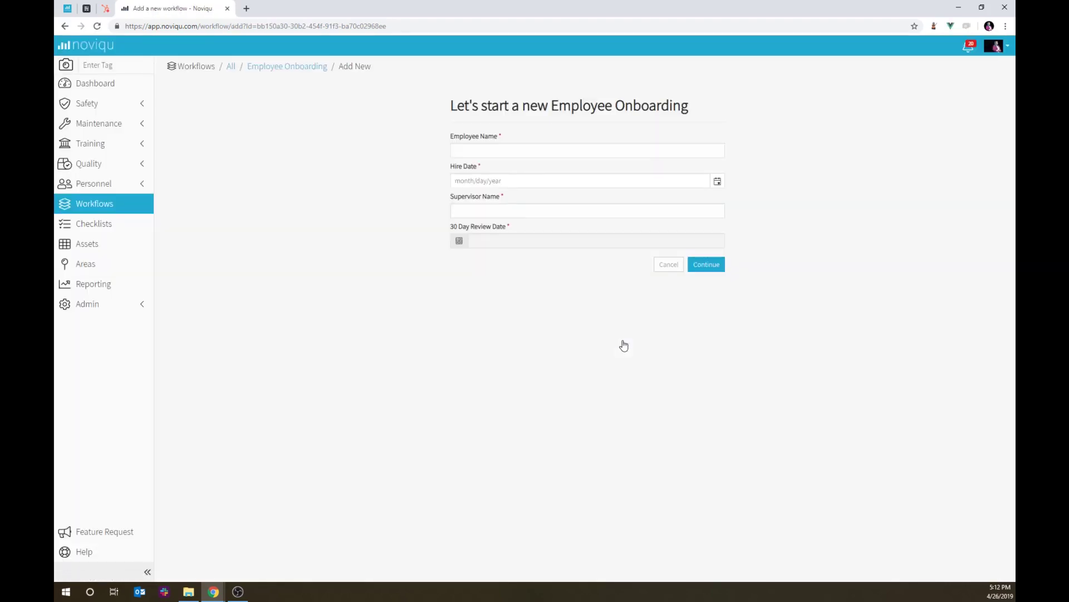
# Enter the employee's full name and set the hire date to 4/29/2019
pyautogui.click(525, 149)
pyautogui.write('Dana ')
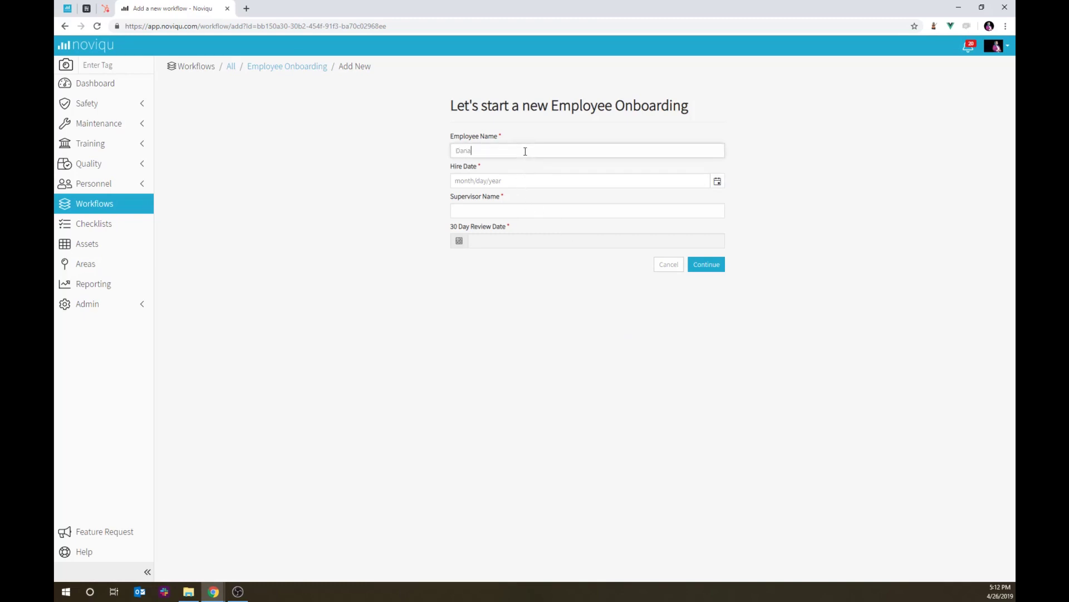
pyautogui.write('Scully')
pyautogui.click(718, 181)
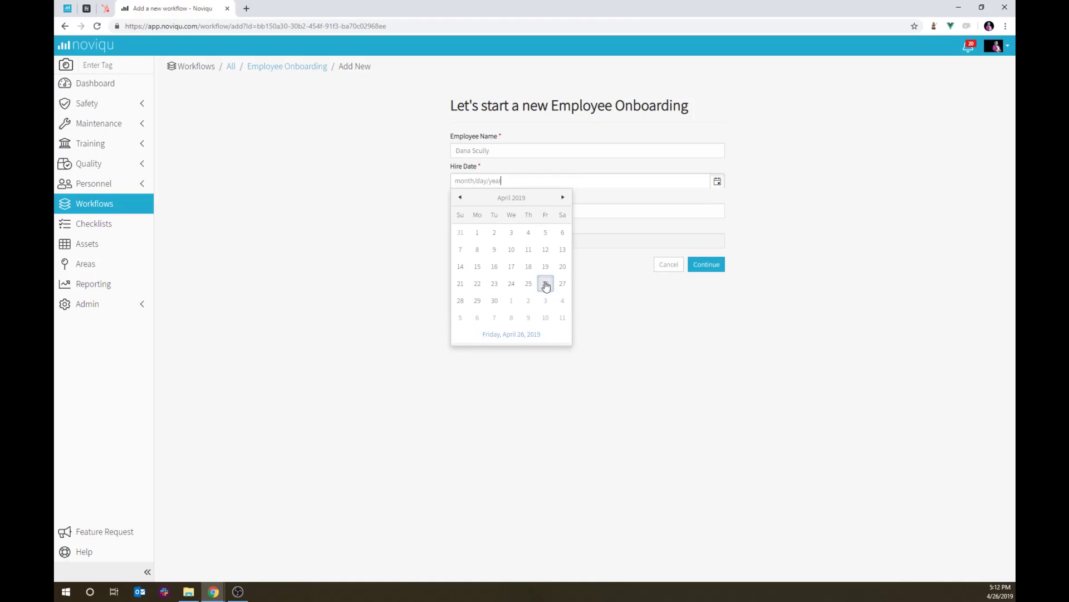
pyautogui.click(477, 301)
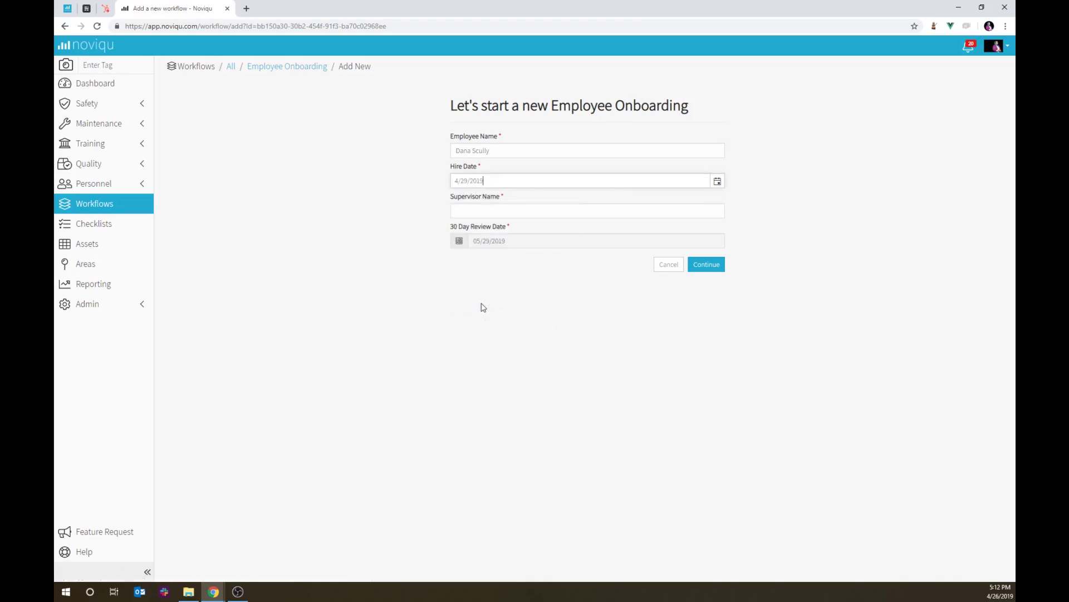
# Enter the supervisor's name and continue to the onboarding instance
pyautogui.click(507, 206)
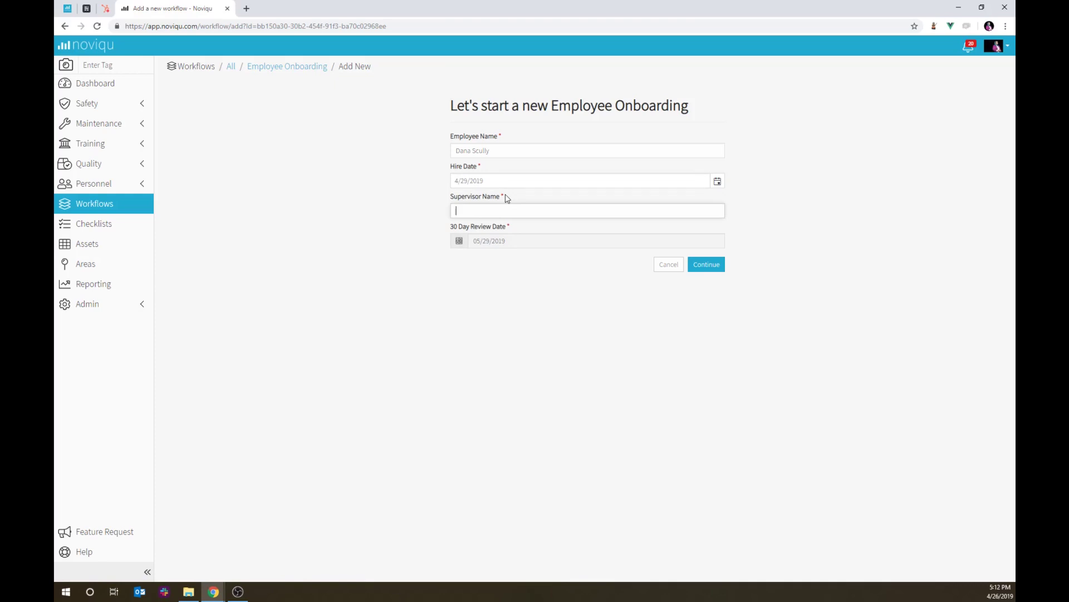
pyautogui.write('Skinner')
pyautogui.click(694, 266)
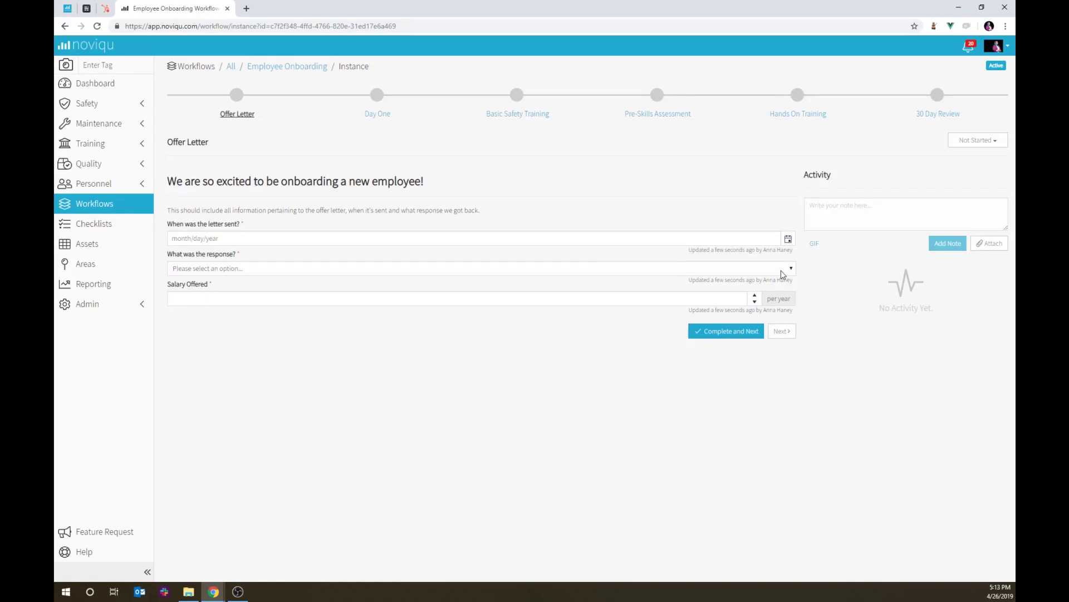
# Set the letter sent date to 4/26/2019 and the response to "Accepted - yay!", fill in the salary offered, and complete the Offer Letter step
pyautogui.click(788, 239)
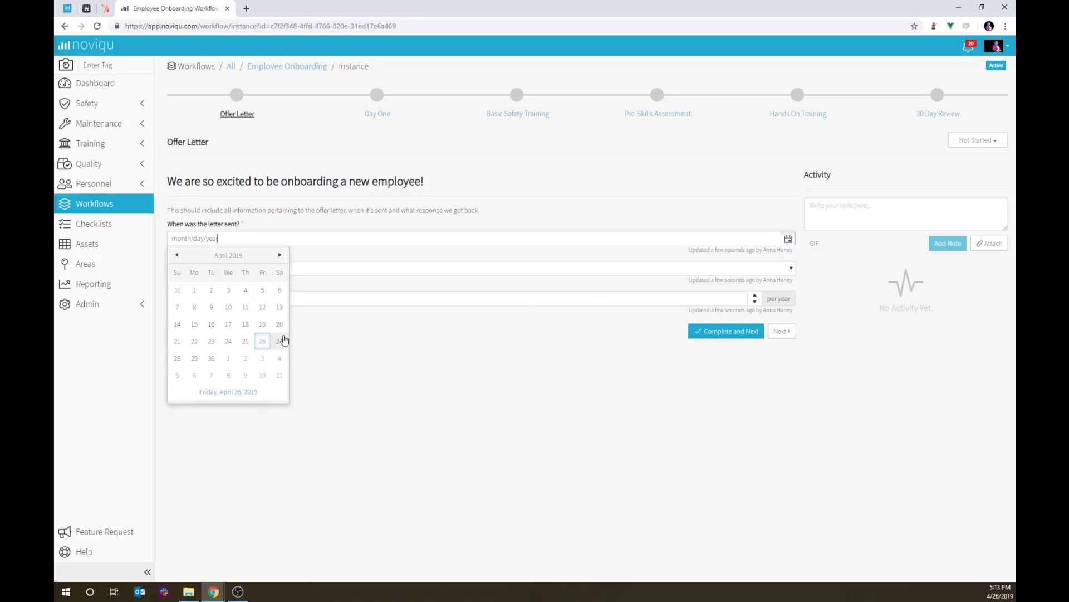
pyautogui.click(264, 341)
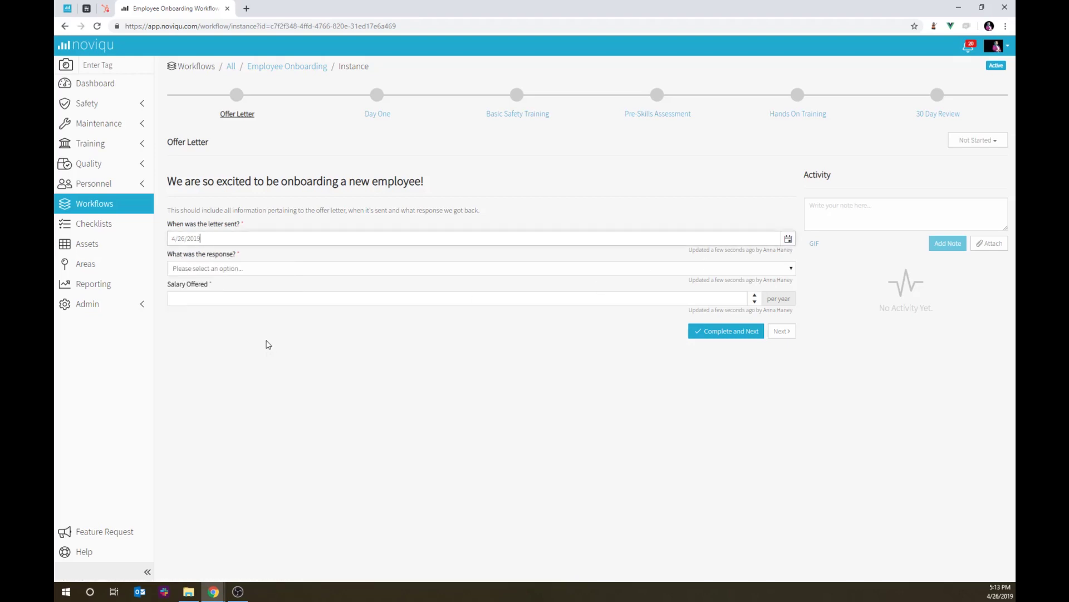
pyautogui.click(258, 270)
pyautogui.click(254, 291)
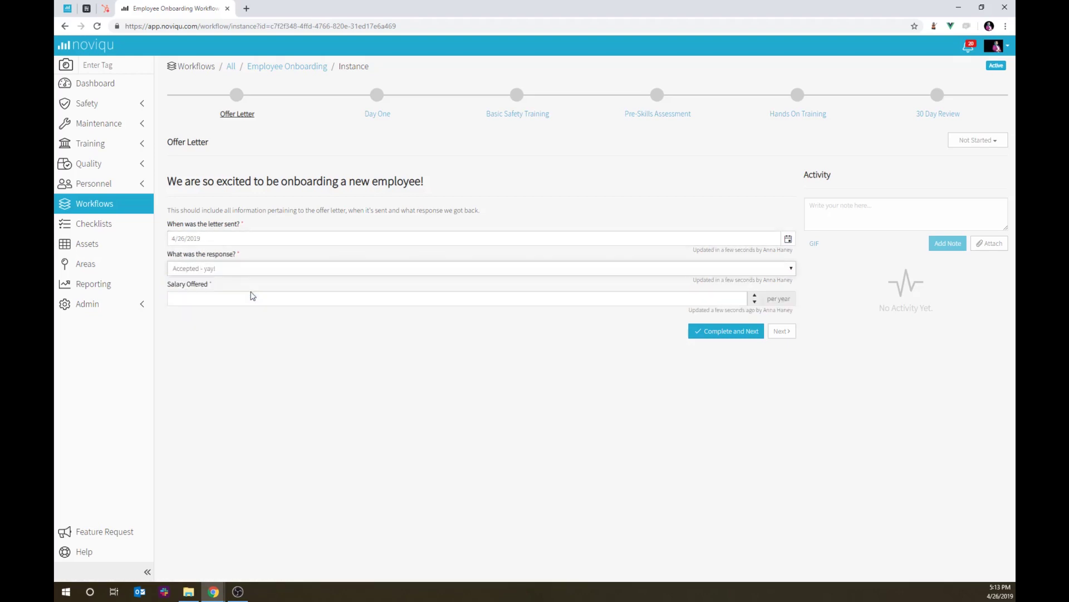
pyautogui.click(249, 297)
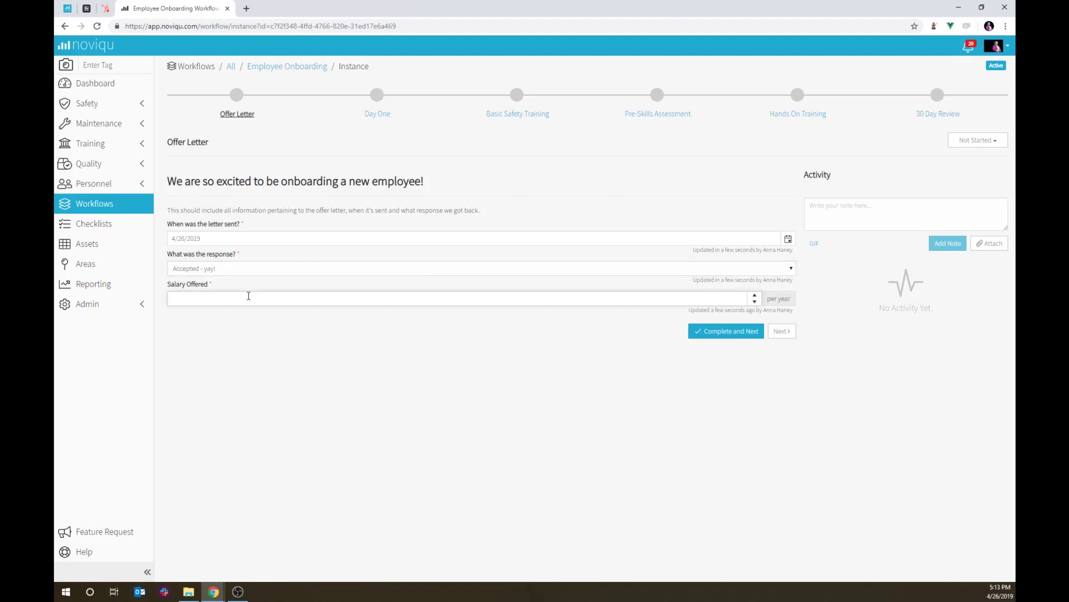
pyautogui.click(719, 334)
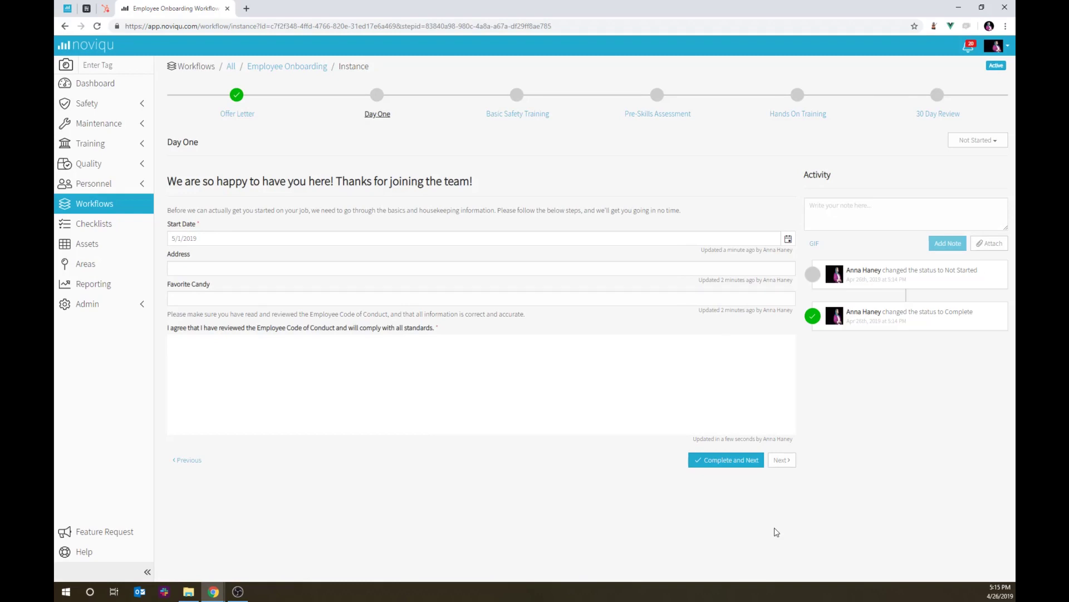
# Sign the Employee Code of Conduct agreement freehand and complete the Day One step
pyautogui.moveTo(289, 363)
pyautogui.mouseDown()
pyautogui.moveTo(309, 383)
pyautogui.moveTo(495, 344)
pyautogui.moveTo(706, 349)
pyautogui.mouseUp()
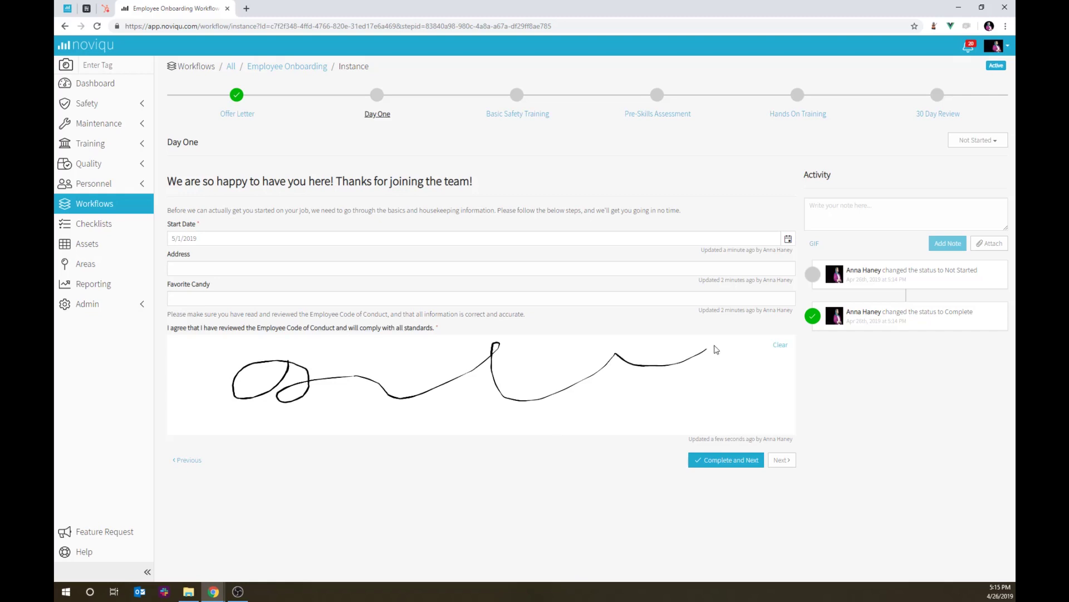
pyautogui.click(718, 462)
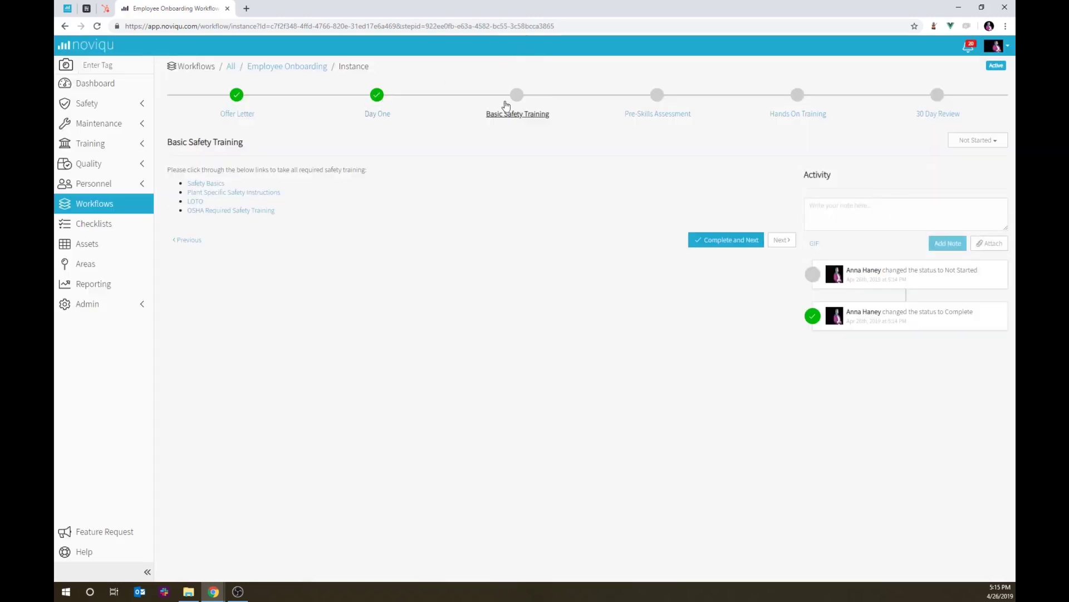
# Set the Hands On Training step's status to In Progress and choose the first buddy in the list
pyautogui.click(958, 143)
pyautogui.click(950, 194)
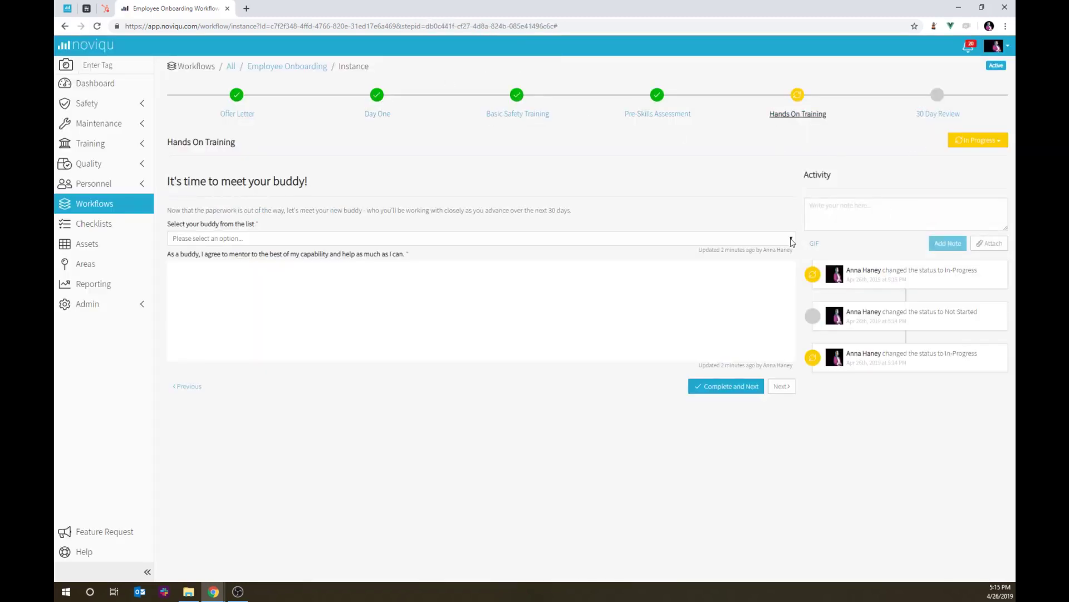
pyautogui.click(791, 239)
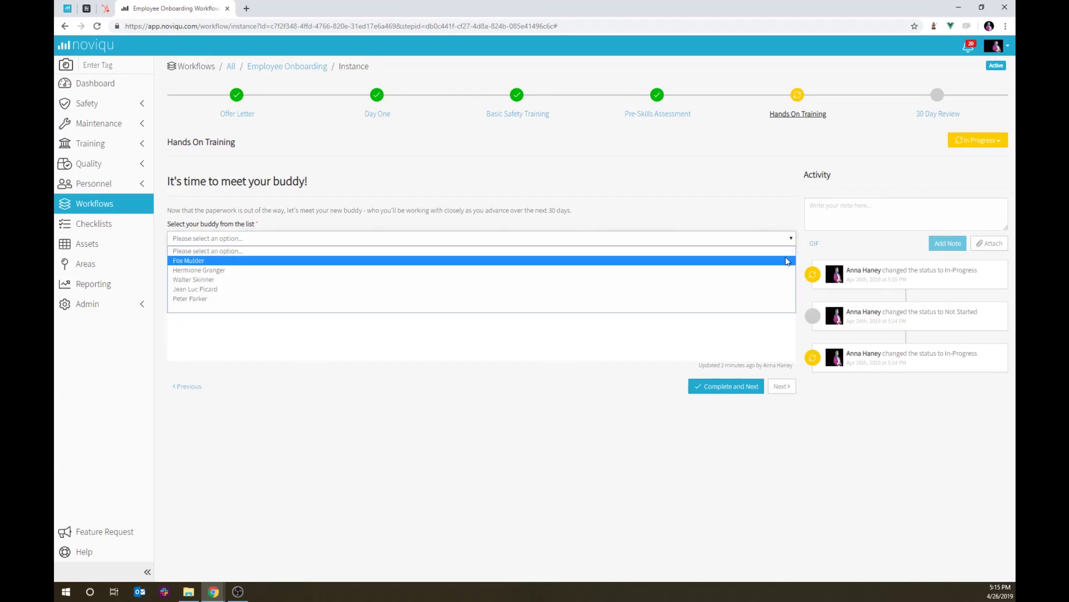
pyautogui.click(787, 263)
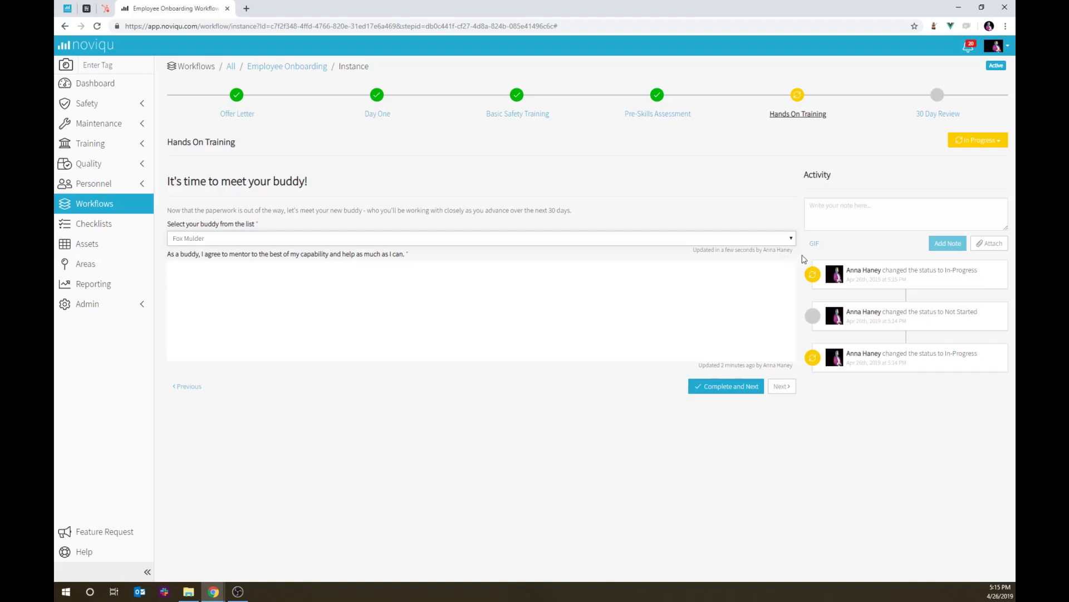
# Add the activity note "Yay I'm so thrilled." with the first GIF found by searching for the buddy's name
pyautogui.click(852, 220)
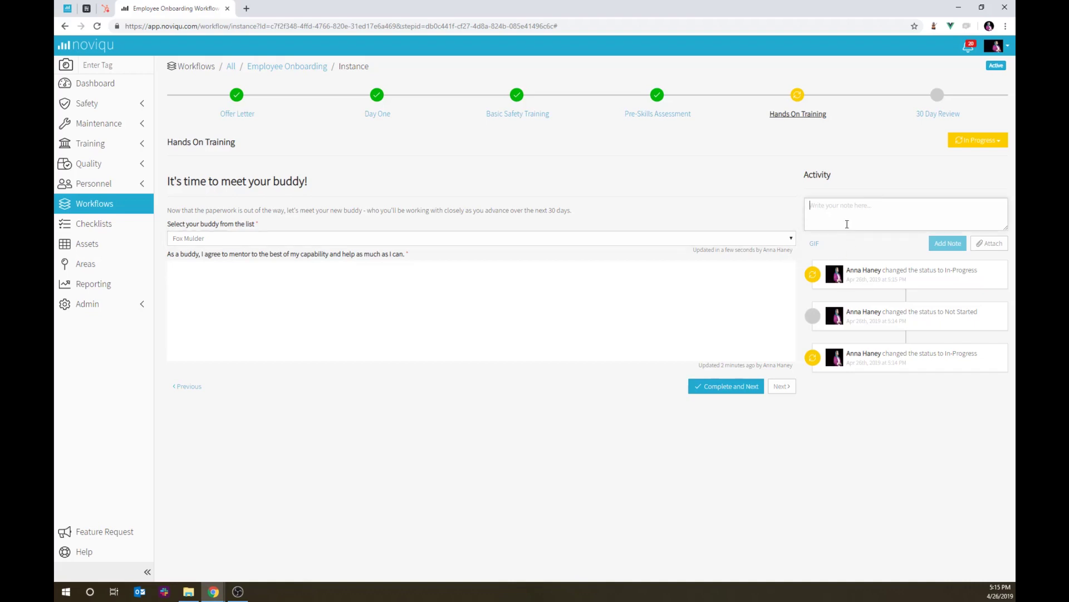
pyautogui.write("Yay I'm so thrilled.")
pyautogui.click(814, 244)
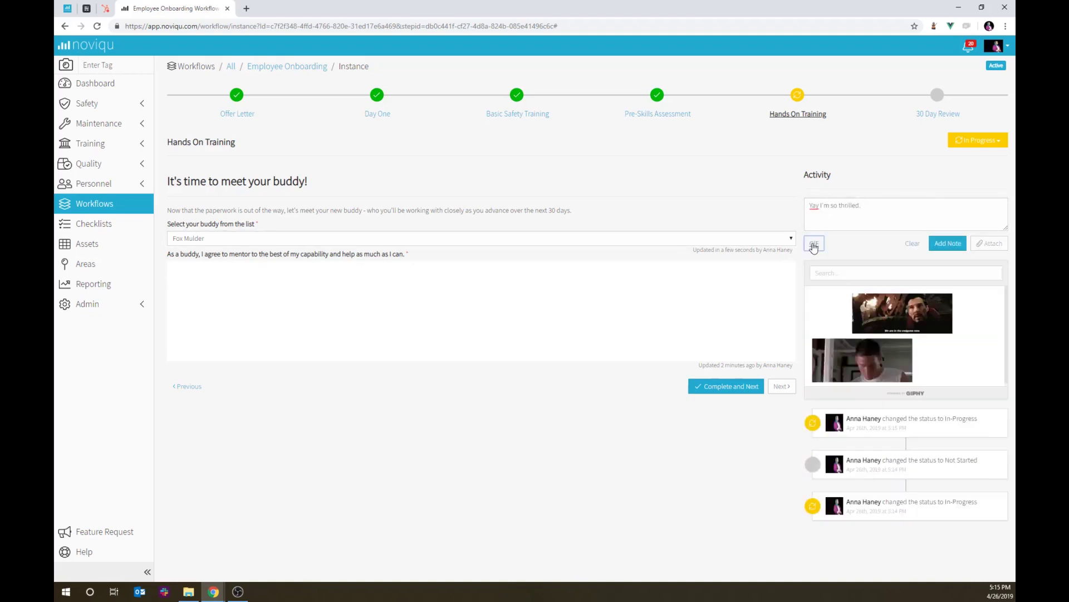
pyautogui.click(832, 273)
pyautogui.write('fox mulder')
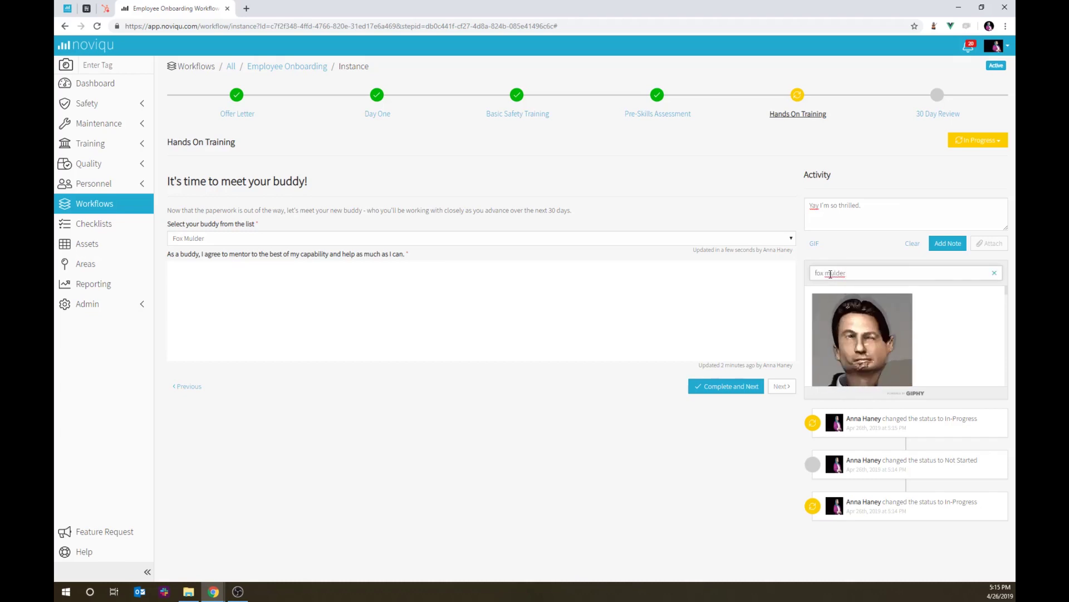
pyautogui.click(849, 321)
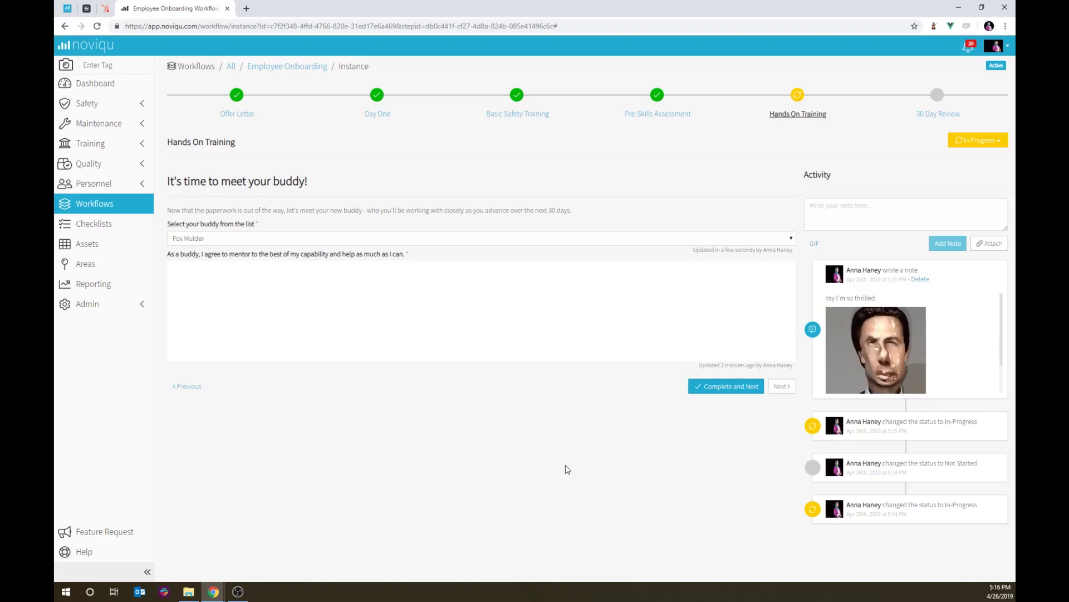
# Open the Employee Onboarding workflow's detail list and extend its status filter to include Complete instances
pyautogui.click(316, 67)
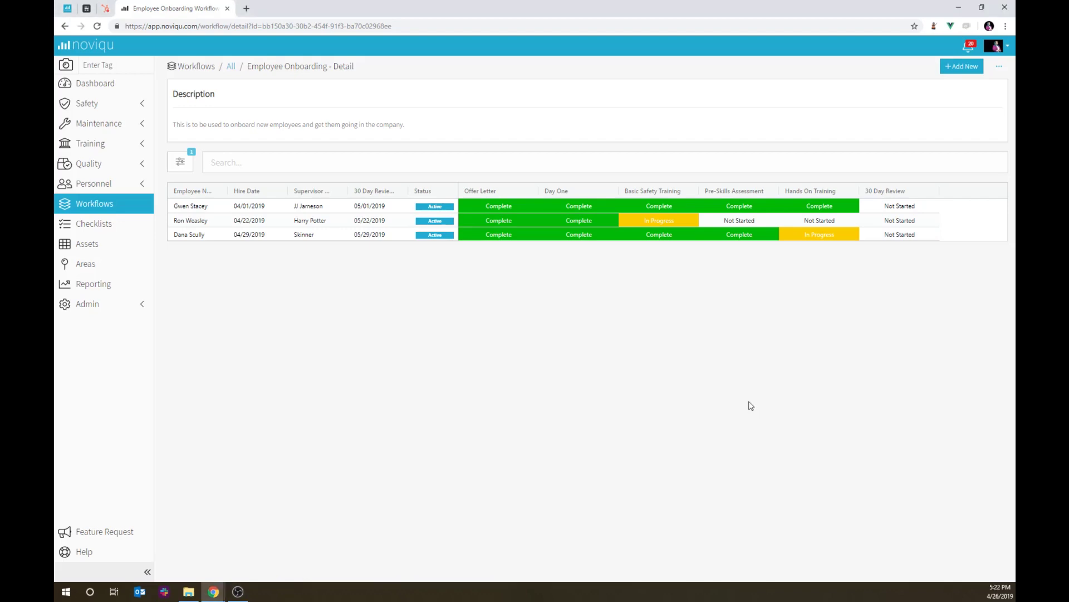
pyautogui.click(180, 161)
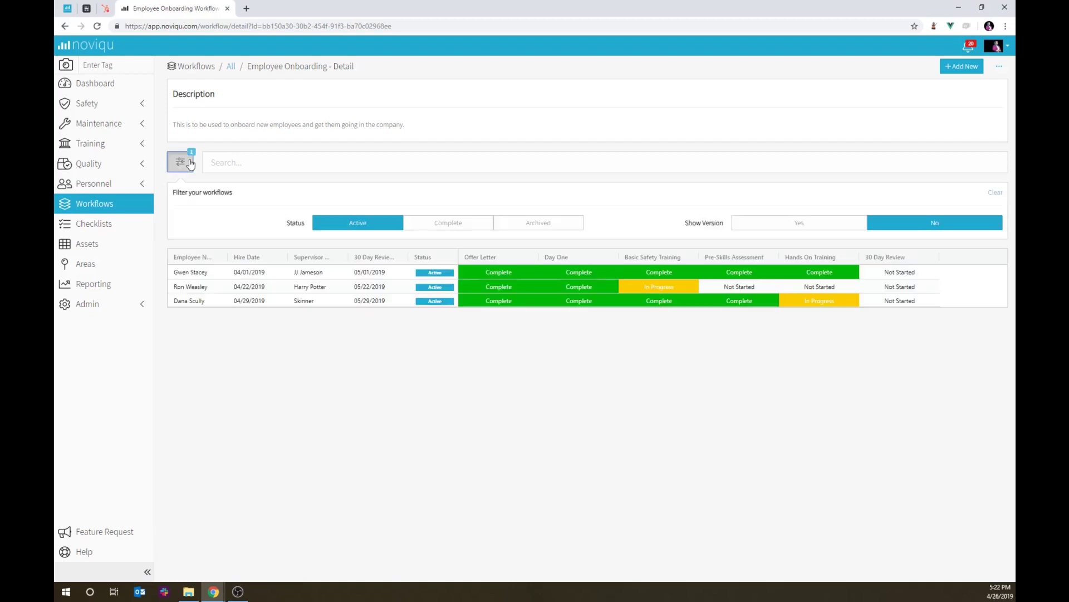
pyautogui.click(451, 223)
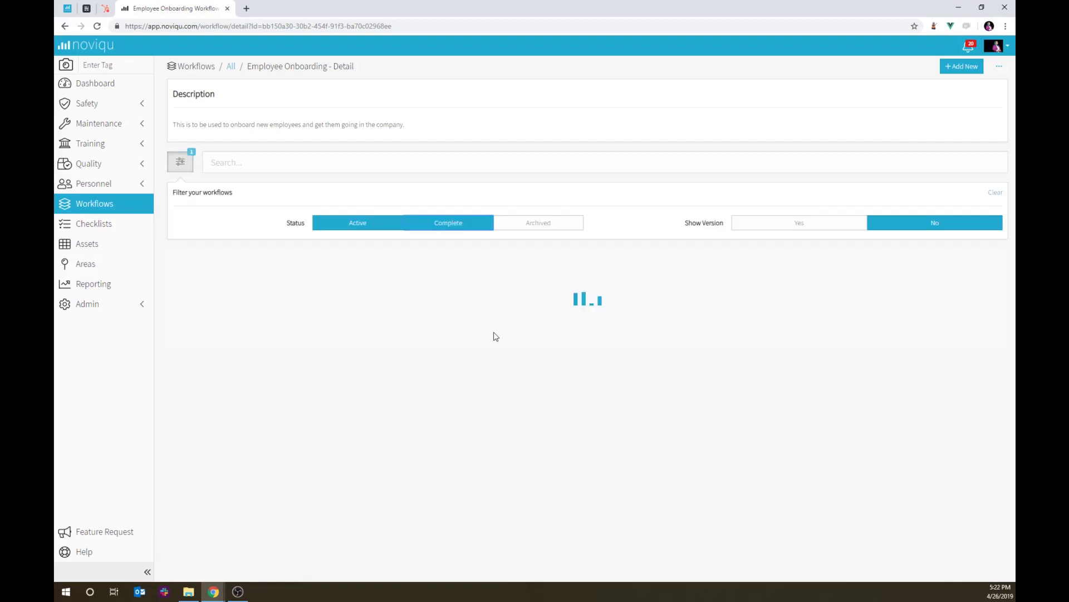